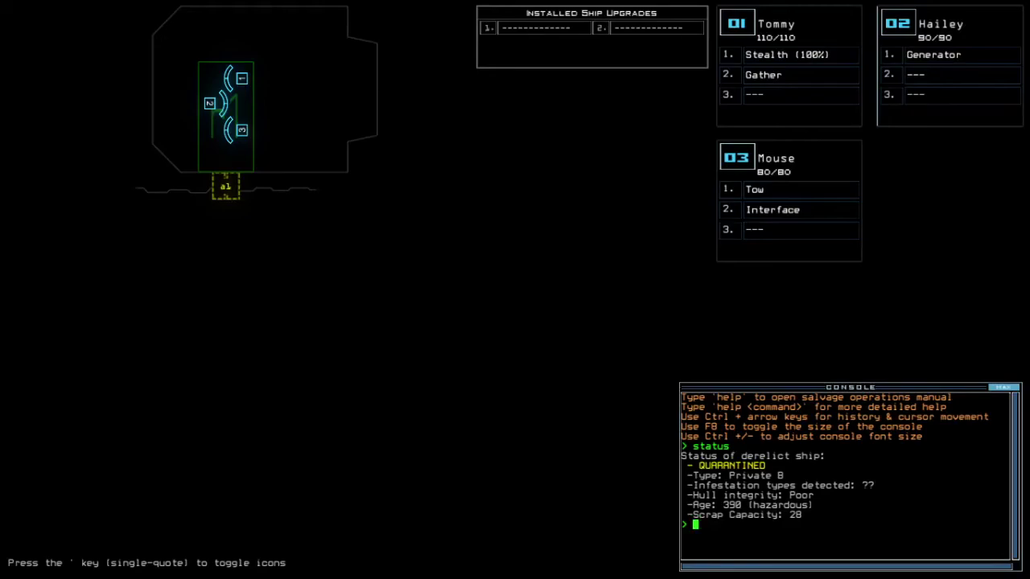
pyautogui.write('lias')
# - Edit the go alias from 'navigate 1 2 a1' to 'navigate 2 a1' and save it
pyautogui.press('Return')
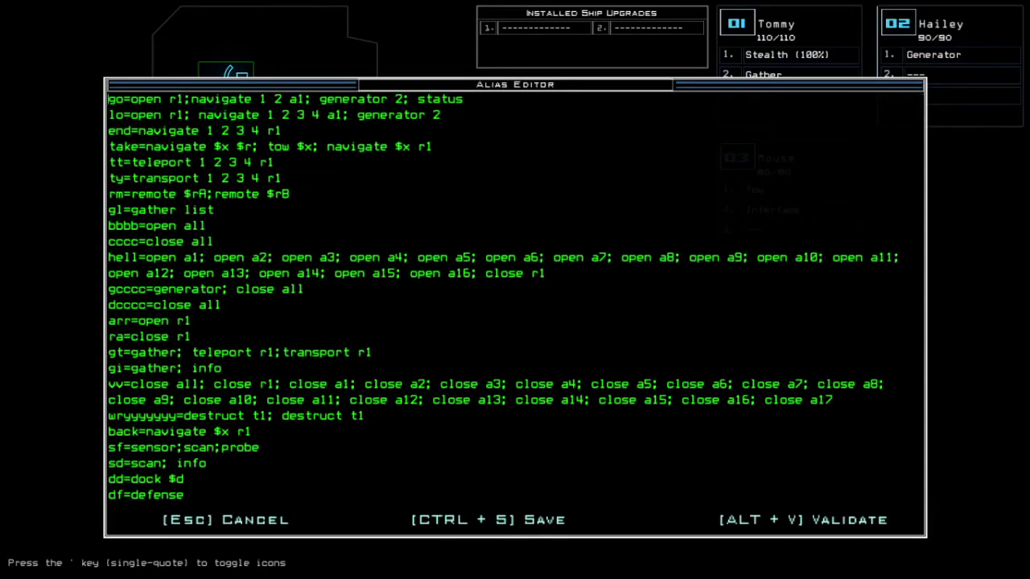
pyautogui.click(282, 101)
pyautogui.press('BackSpace')
pyautogui.press('BackSpace')
pyautogui.press('BackSpace')
pyautogui.write('2')
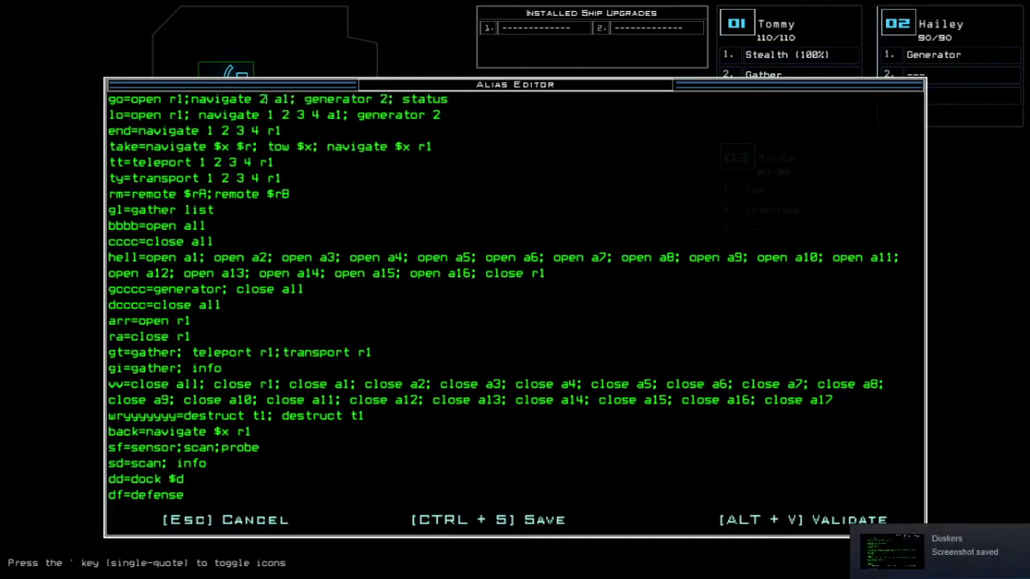
pyautogui.hotkey('ctrl', 's')
pyautogui.write('swap')
# - Swap upgrades so Mouse's tow goes to another drone and Mouse gets gather
pyautogui.press('Return')
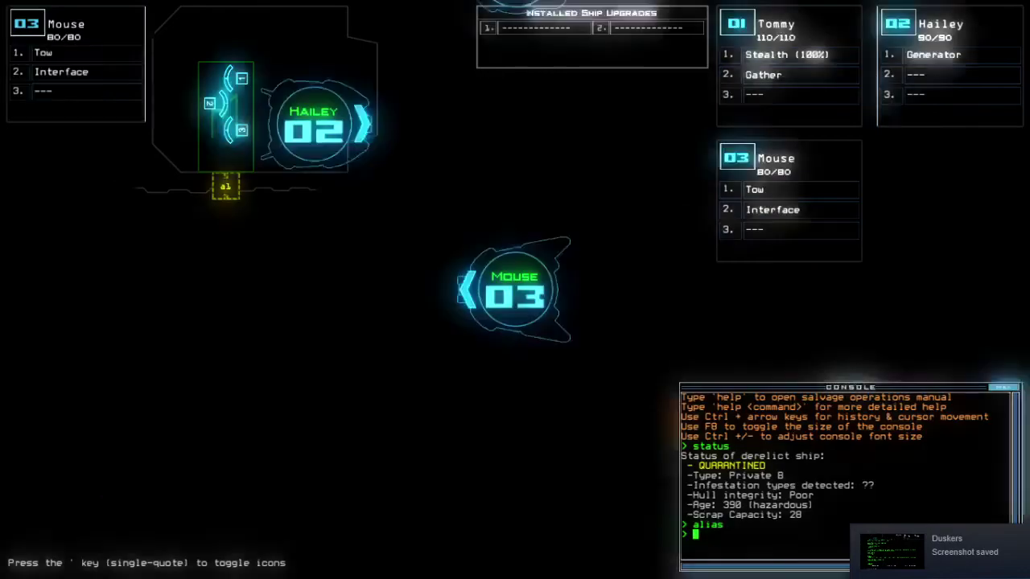
pyautogui.hotkey('ctrl', 'Return')
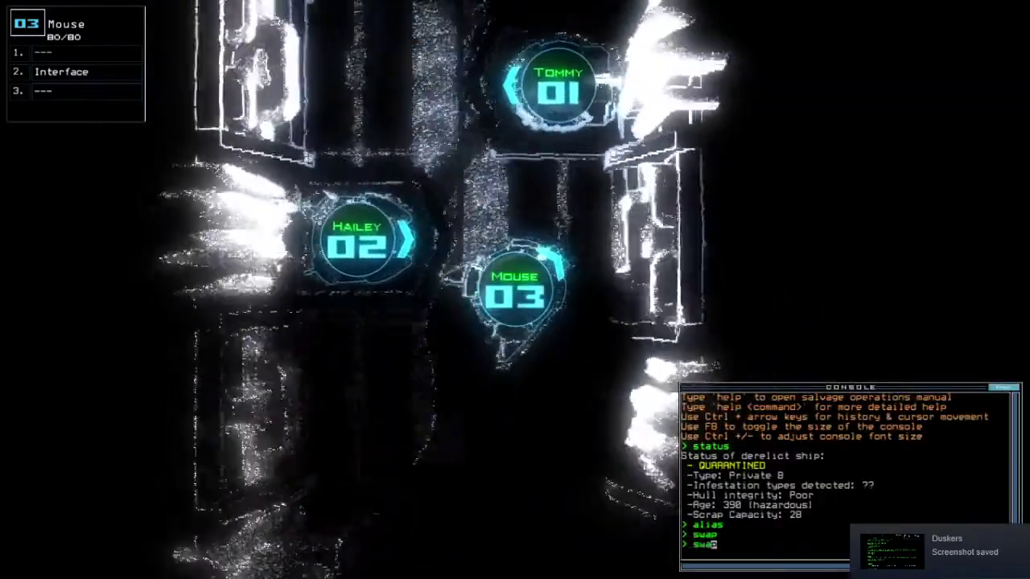
pyautogui.write('swap')
pyautogui.press('Return')
pyautogui.hotkey('ctrl', 'Return')
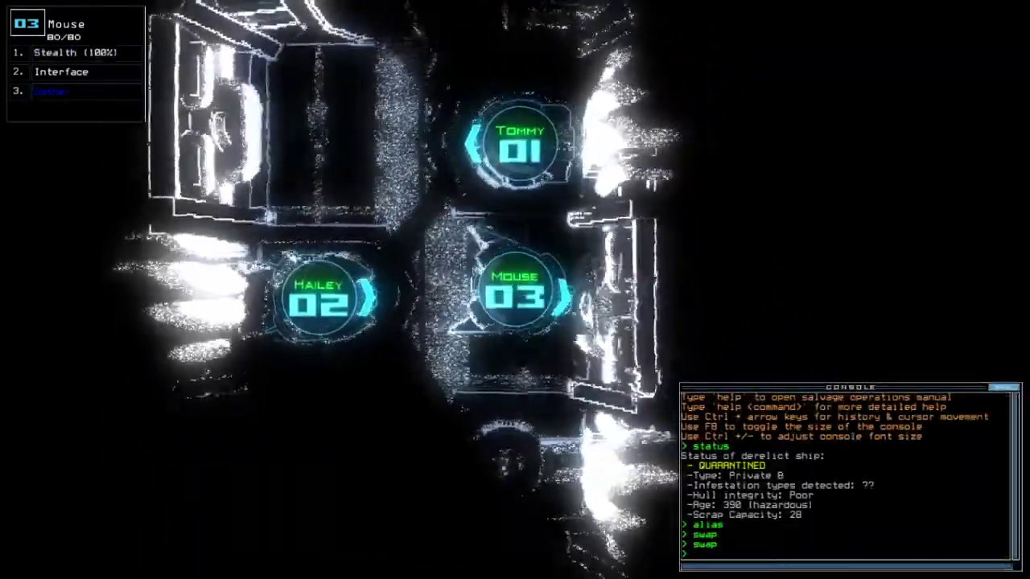
# - Check Hailey, Tommy and Mouse, then run the go alias to start the mission
pyautogui.press('2')
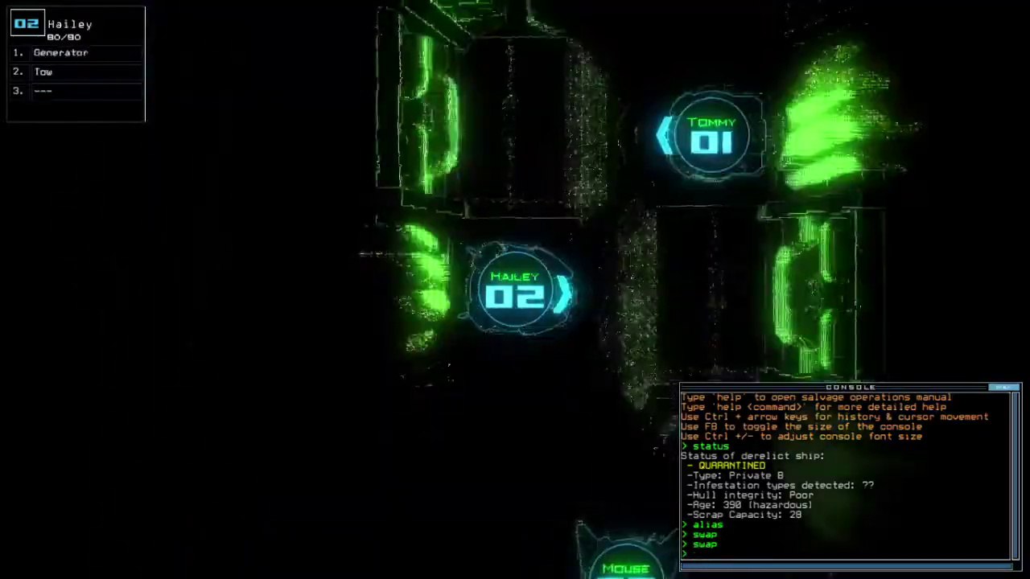
pyautogui.press('1')
pyautogui.press('3')
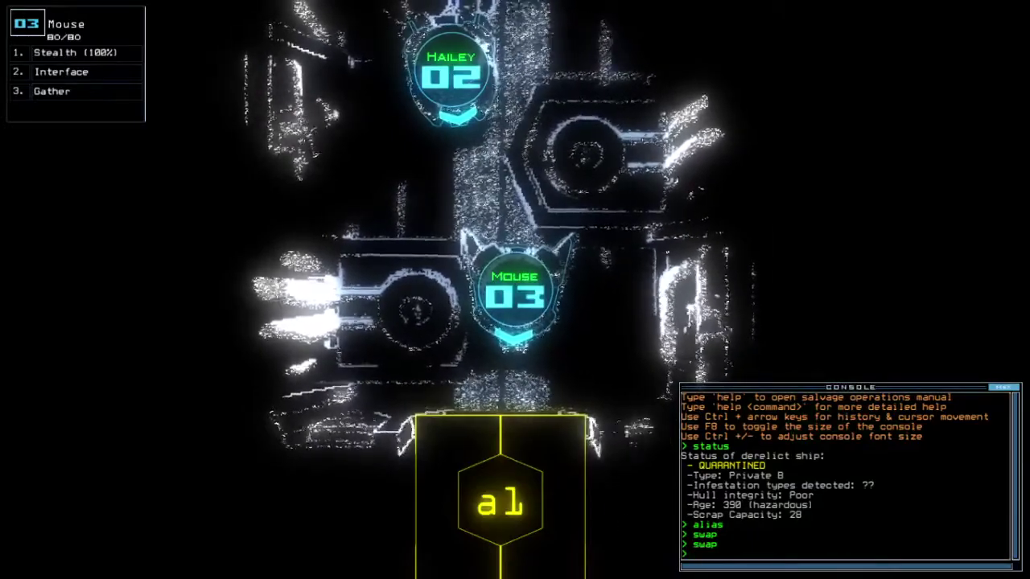
pyautogui.write('go')
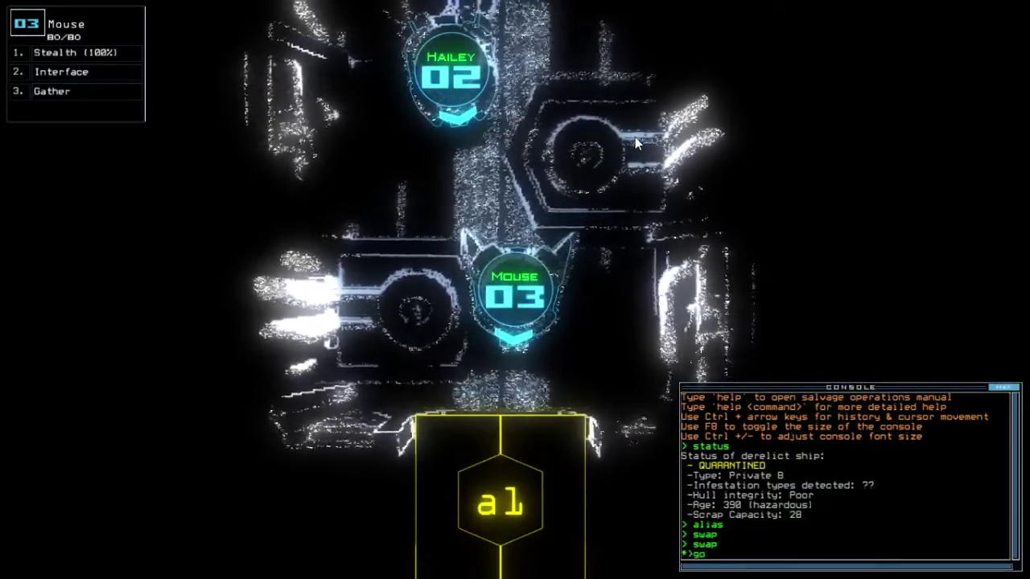
pyautogui.press('Return')
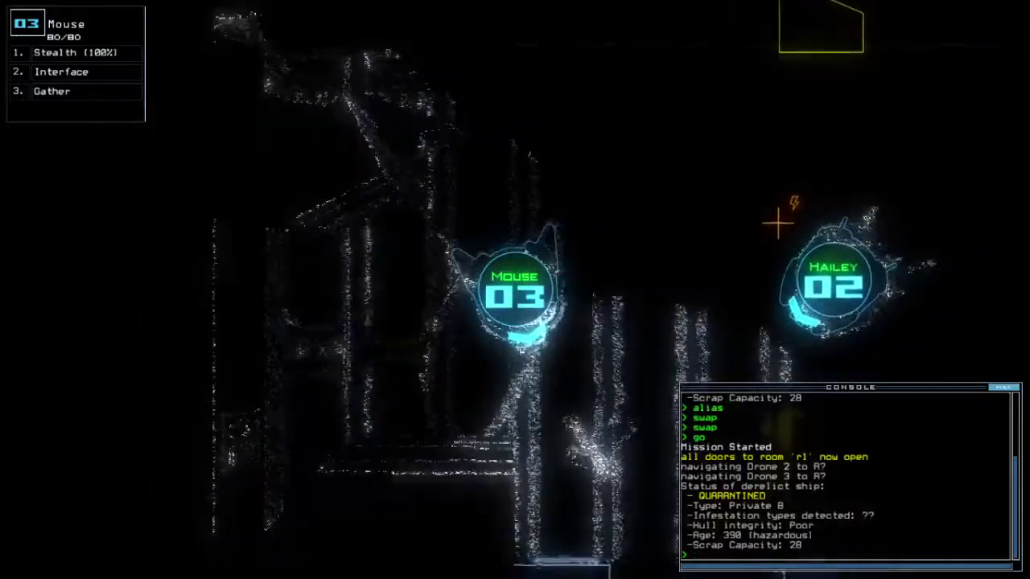
pyautogui.write('g')
# - Collect scrap with Mouse, open door d7, and gather scrap at the new spot
pyautogui.press('Return')
pyautogui.press('space')
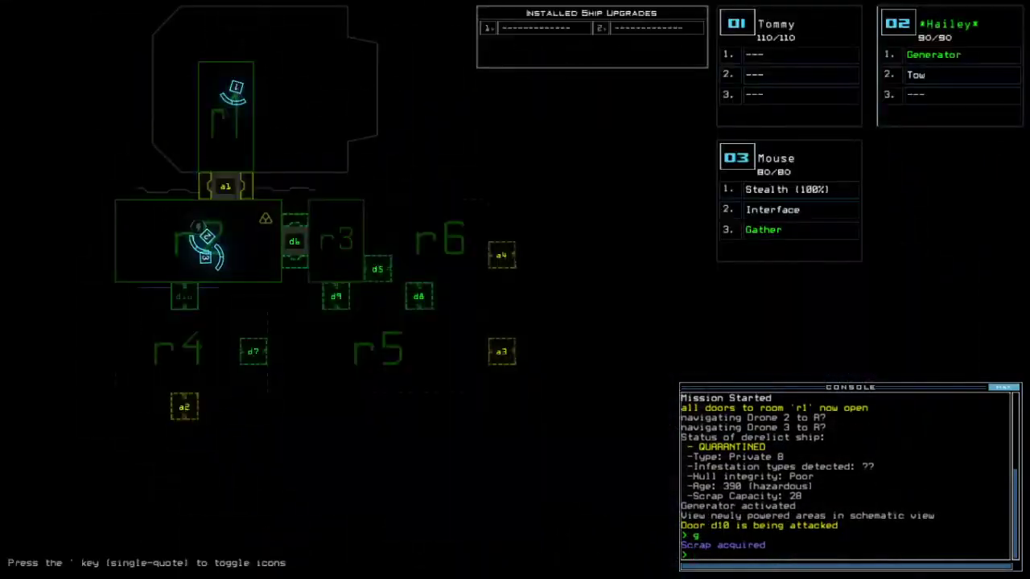
pyautogui.press('space')
pyautogui.write('d7')
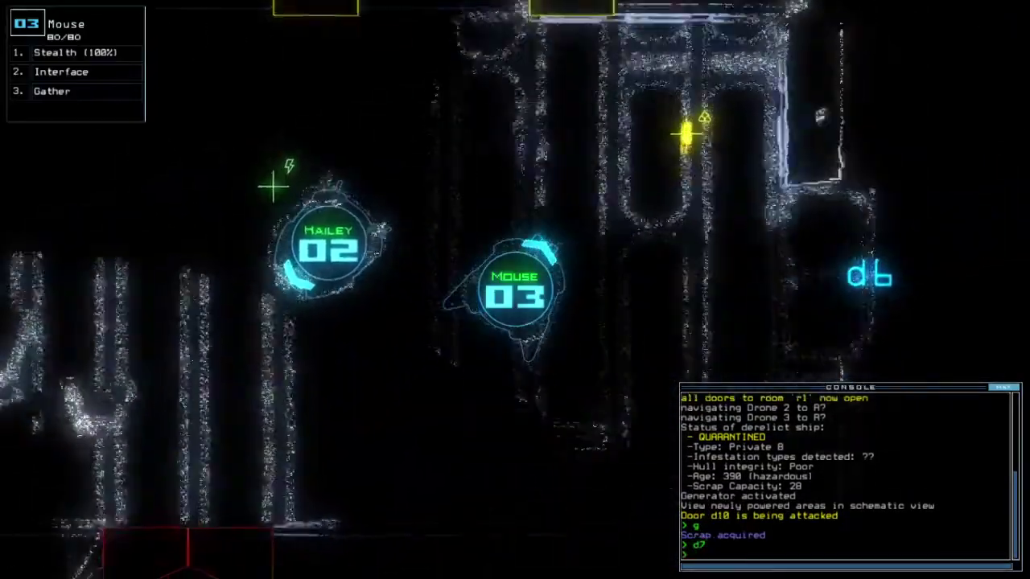
pyautogui.press('Return')
pyautogui.write('g')
pyautogui.press('Return')
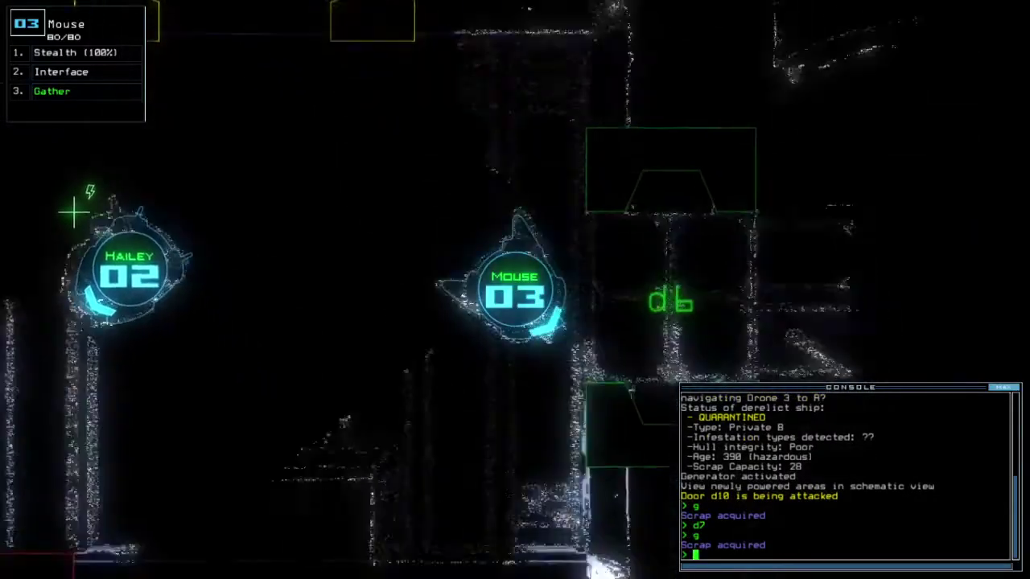
pyautogui.write('g')
# - Try gathering fuel, then stealth Mouse through d5 into r6 and close d6 and d7
pyautogui.press('Return')
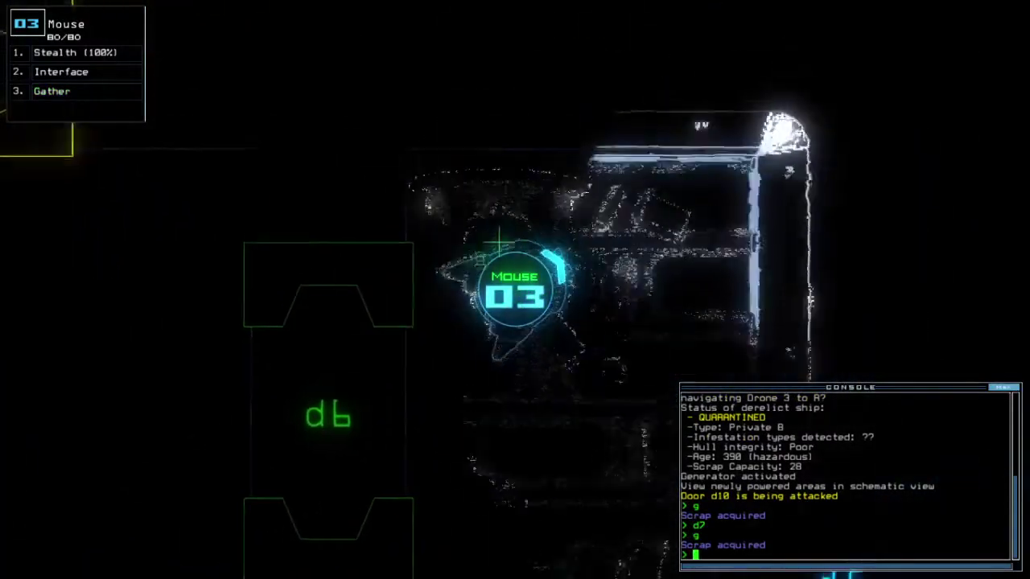
pyautogui.press('space')
pyautogui.write('g')
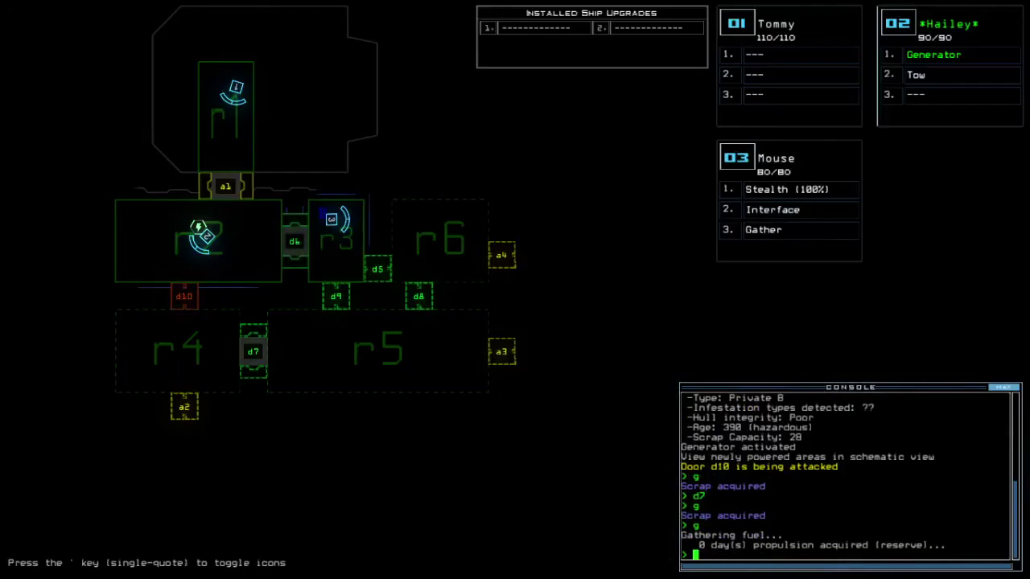
pyautogui.press('space')
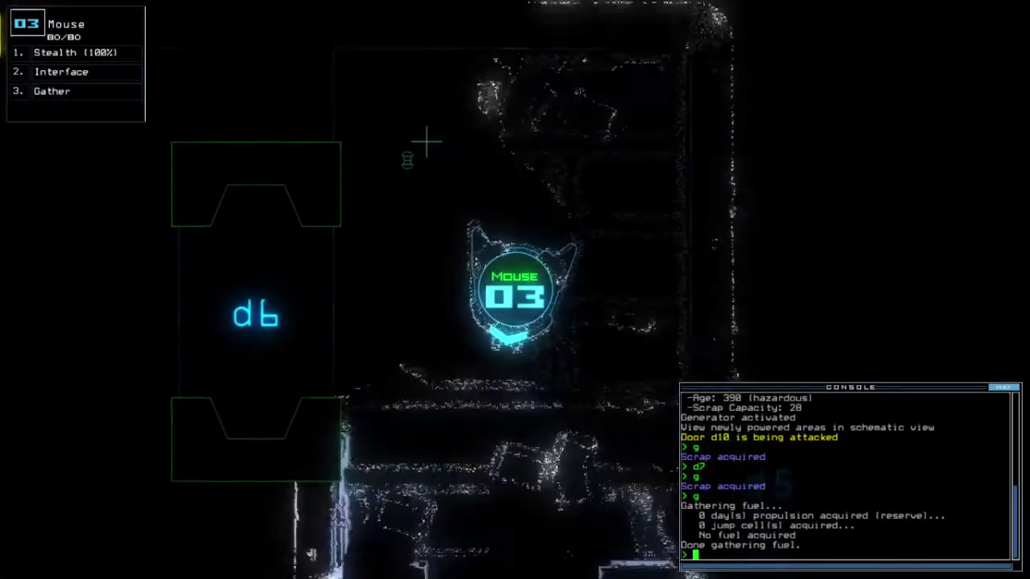
pyautogui.write('st;d5')
pyautogui.press('Return')
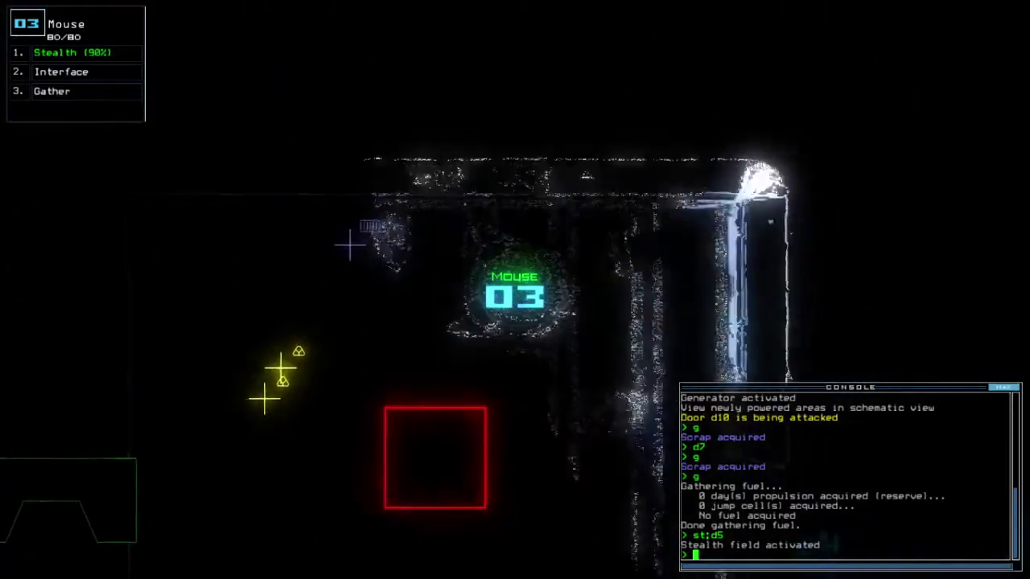
pyautogui.press('space')
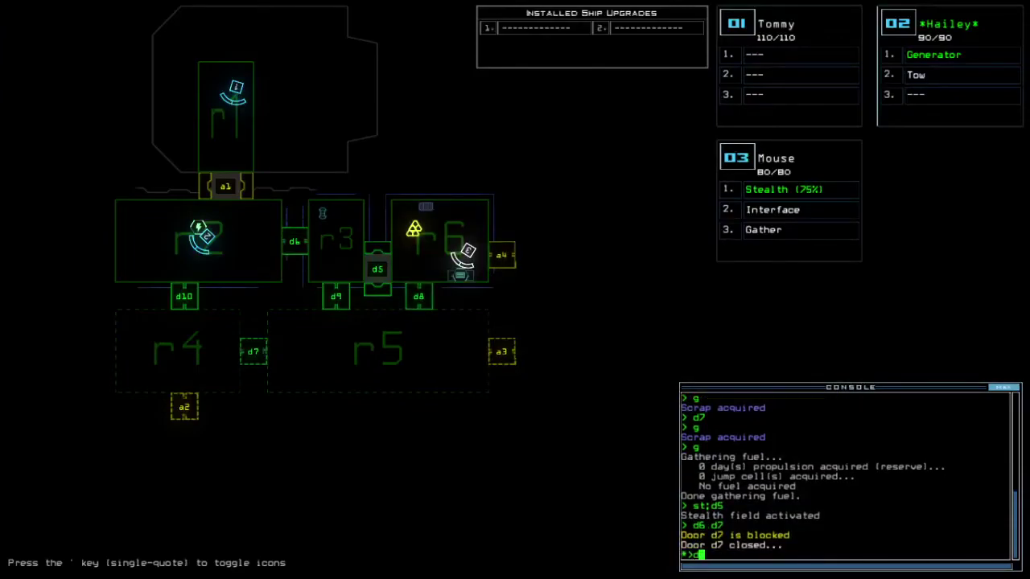
# - Collect scrap in r6 and run ship defenses to kill 20 enemies in r5
pyautogui.press('space')
pyautogui.write('5')
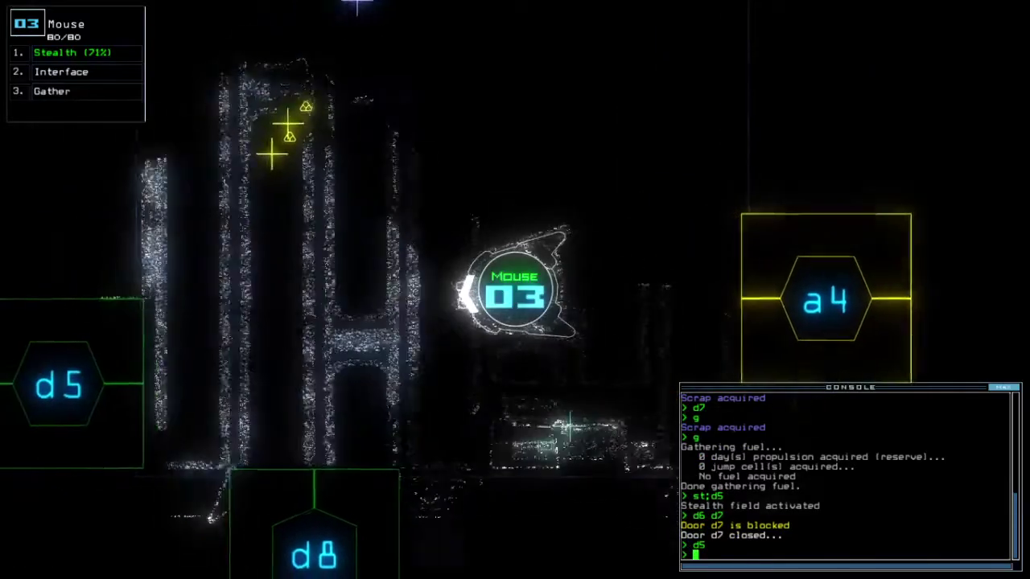
pyautogui.write('g')
pyautogui.press('Return')
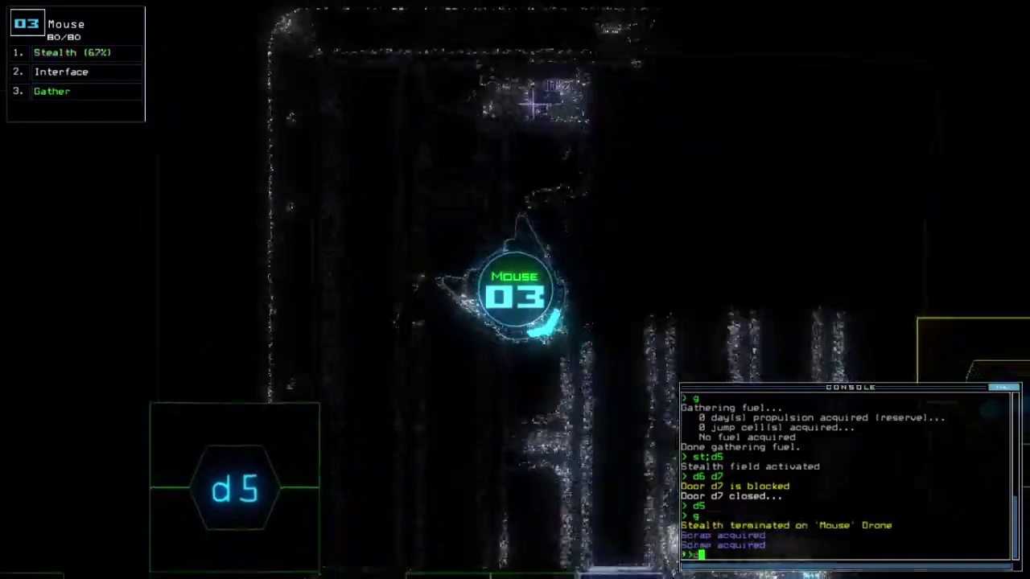
pyautogui.write('dct')
pyautogui.press('Return')
pyautogui.write('df')
pyautogui.press('Return')
pyautogui.press('space')
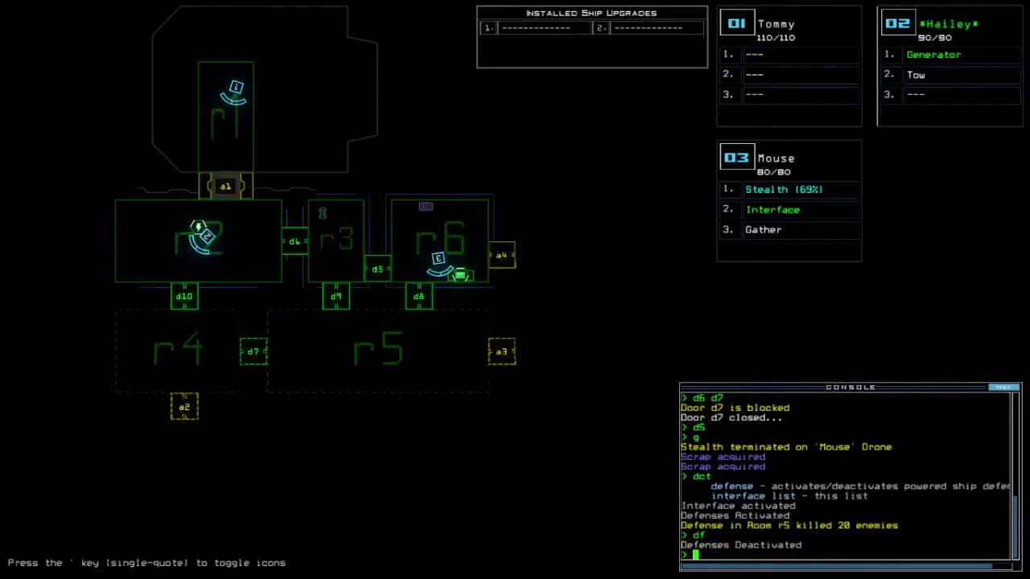
# - Send the stealthed Mouse through door d8 and then door d7
pyautogui.press('space')
pyautogui.write('st;d8')
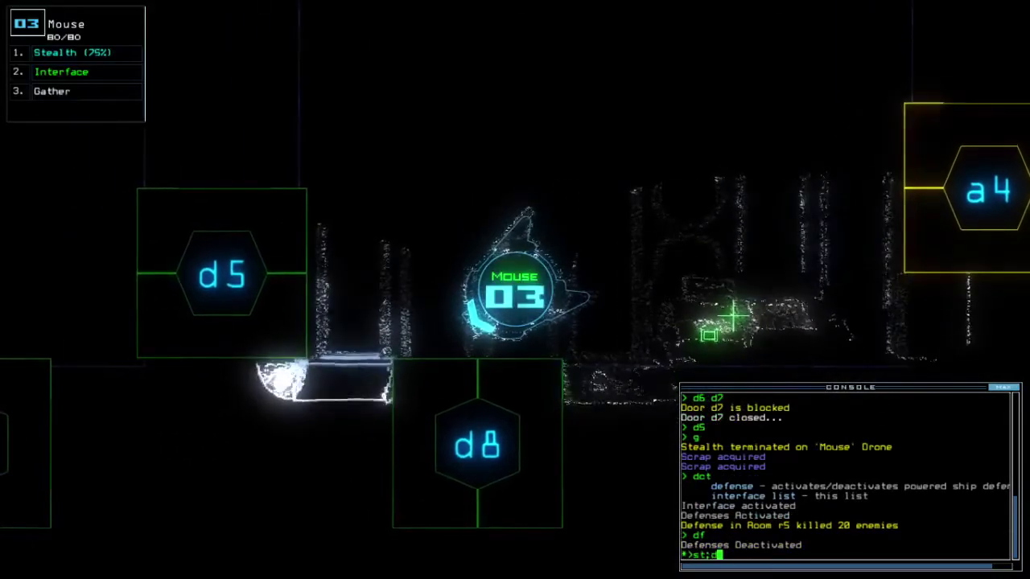
pyautogui.press('Return')
pyautogui.write('d8')
pyautogui.press('Return')
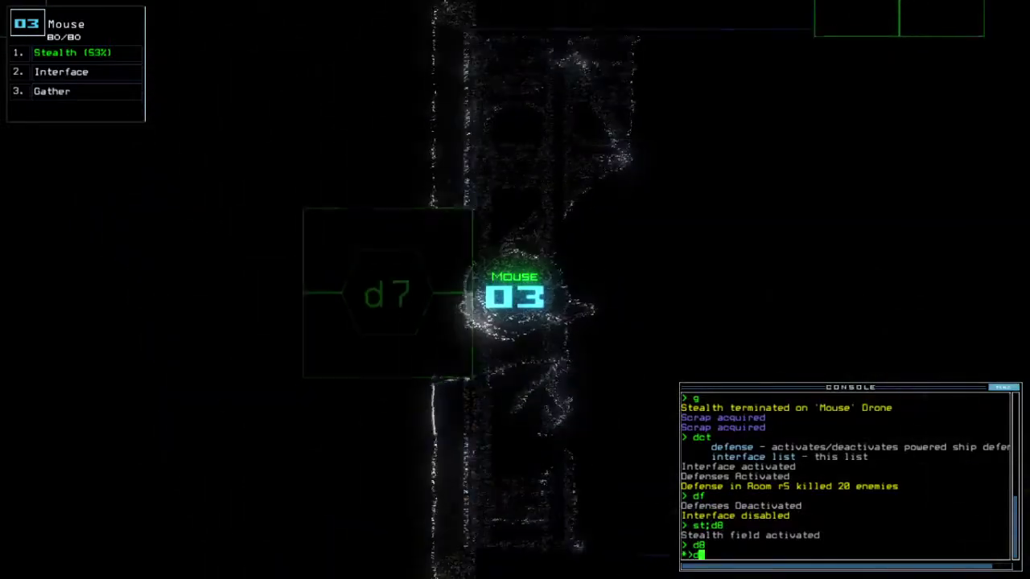
pyautogui.write('7')
pyautogui.press('Return')
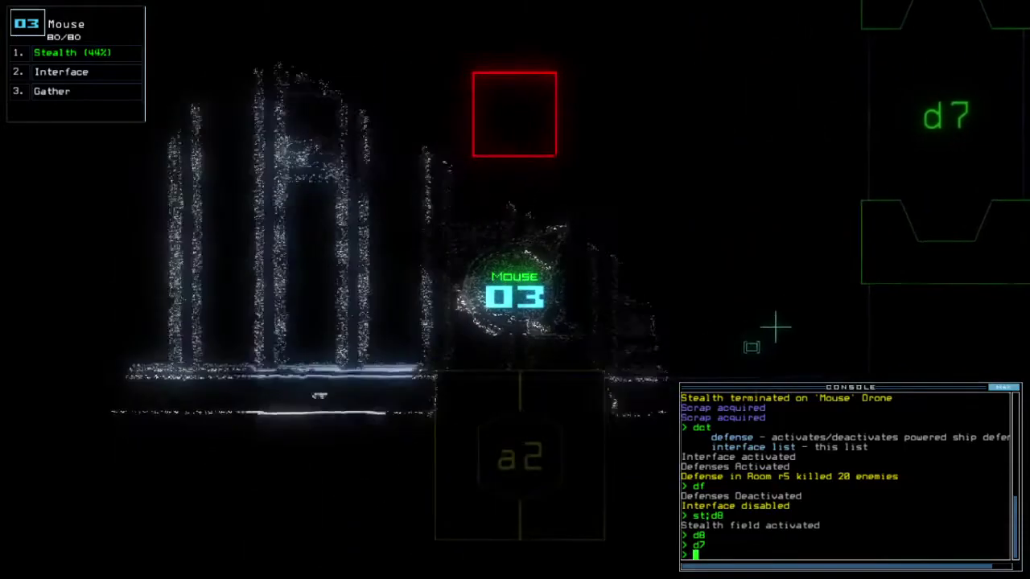
# - Close the doors around Mouse, move it back through d7, and shut the door behind
pyautogui.press('space')
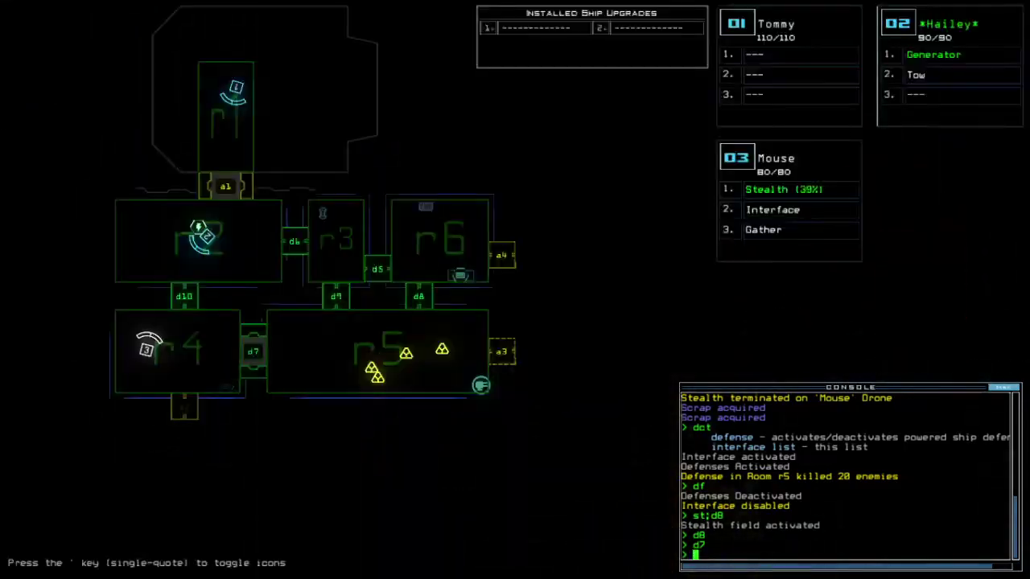
pyautogui.write('d9')
pyautogui.press('space')
pyautogui.write('d9')
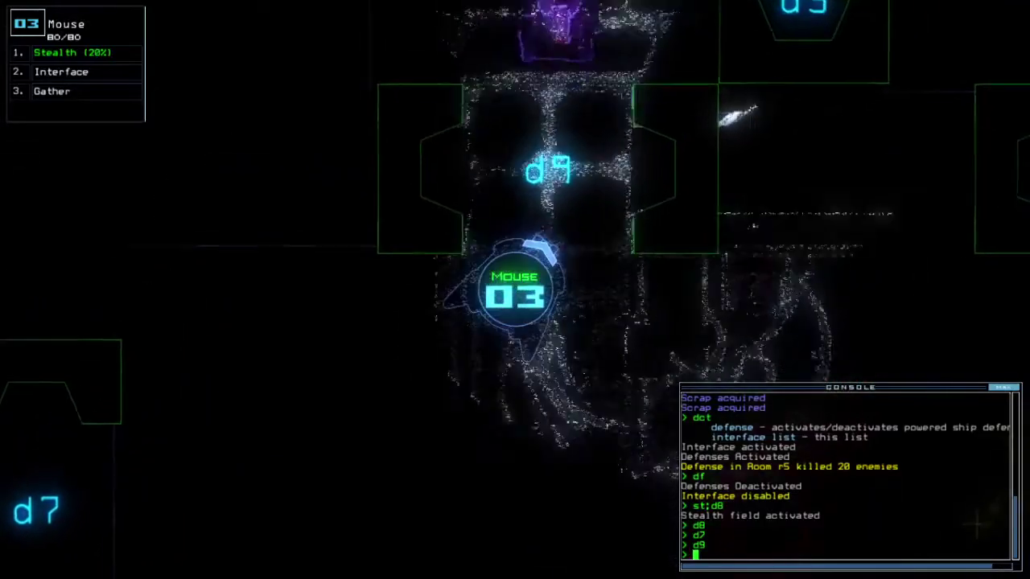
pyautogui.write('c')
pyautogui.press('Return')
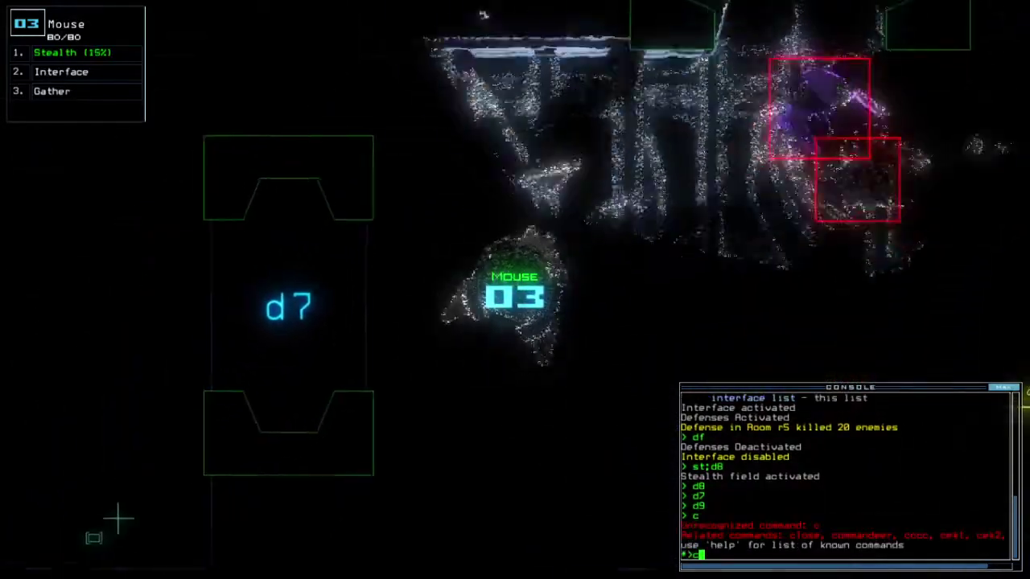
pyautogui.write('cccc')
pyautogui.press('Return')
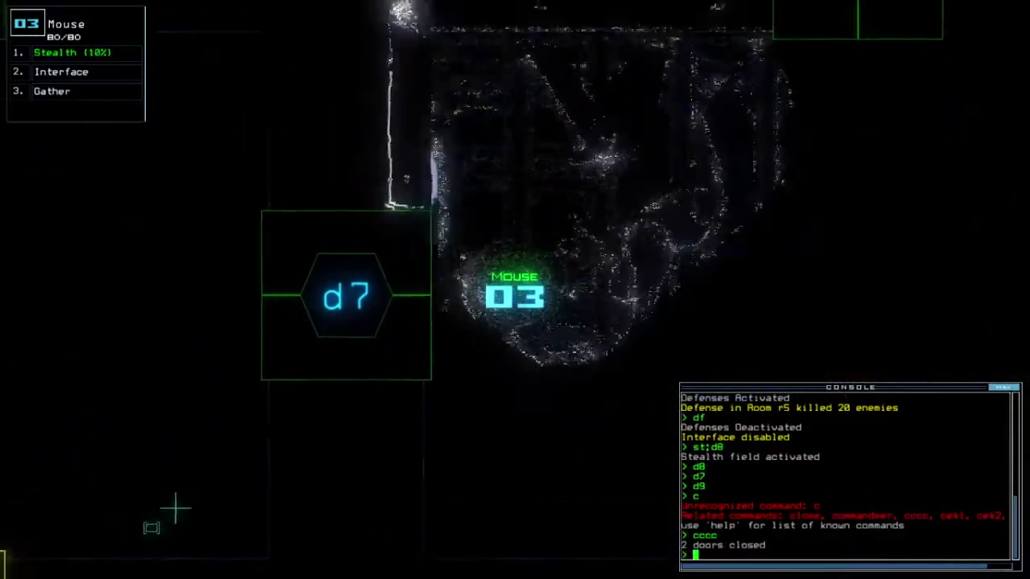
pyautogui.write('7')
pyautogui.press('Return')
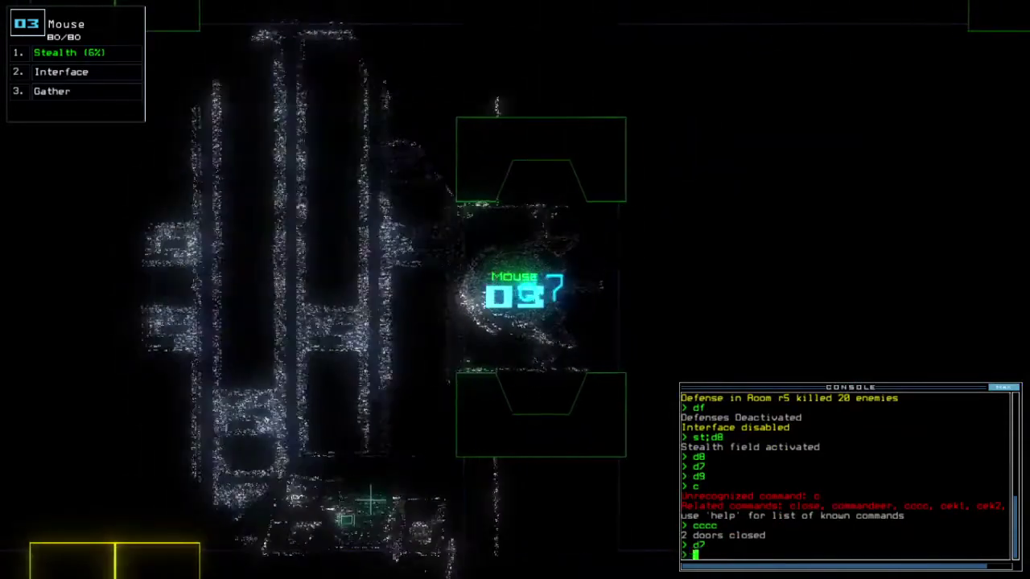
pyautogui.write('cccc')
pyautogui.press('Return')
pyautogui.write('dct')
# - Use defenses to kill the last 2 enemies in r5, then gather scrap twice past d7
pyautogui.press('Return')
pyautogui.write('df')
pyautogui.press('Return')
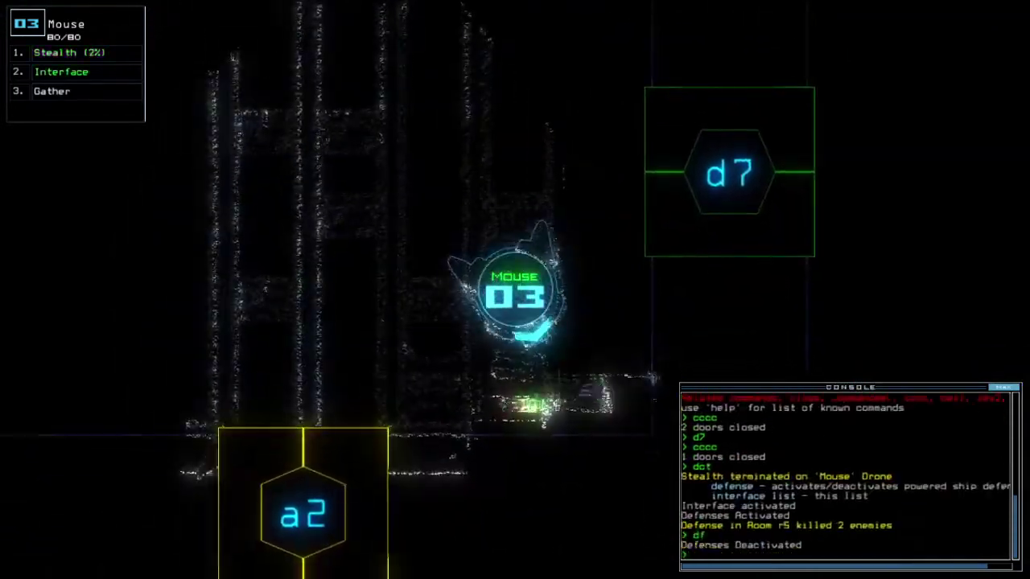
pyautogui.write('d7')
pyautogui.press('Return')
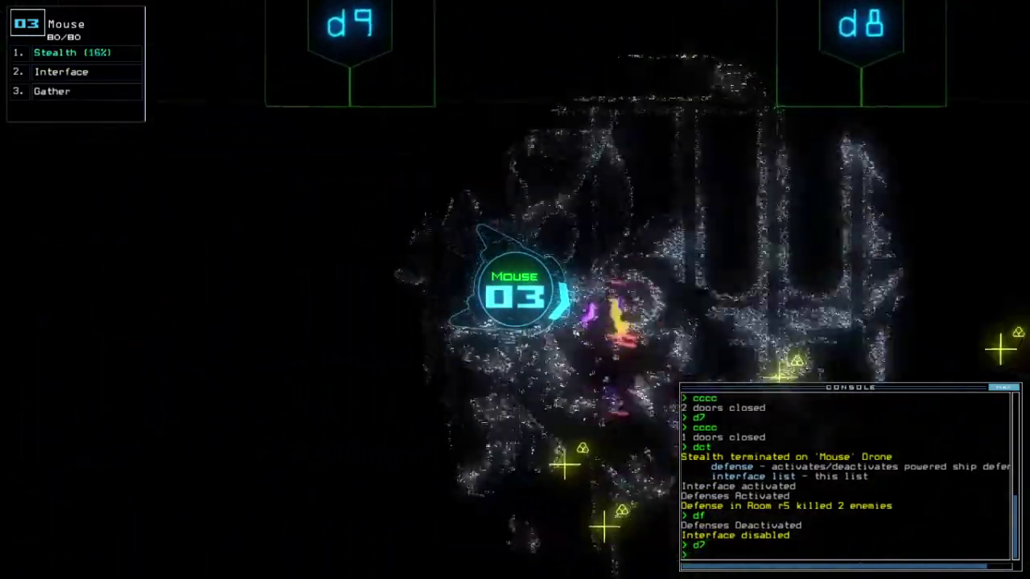
pyautogui.write('g')
pyautogui.press('Return')
pyautogui.write('g')
pyautogui.press('Return')
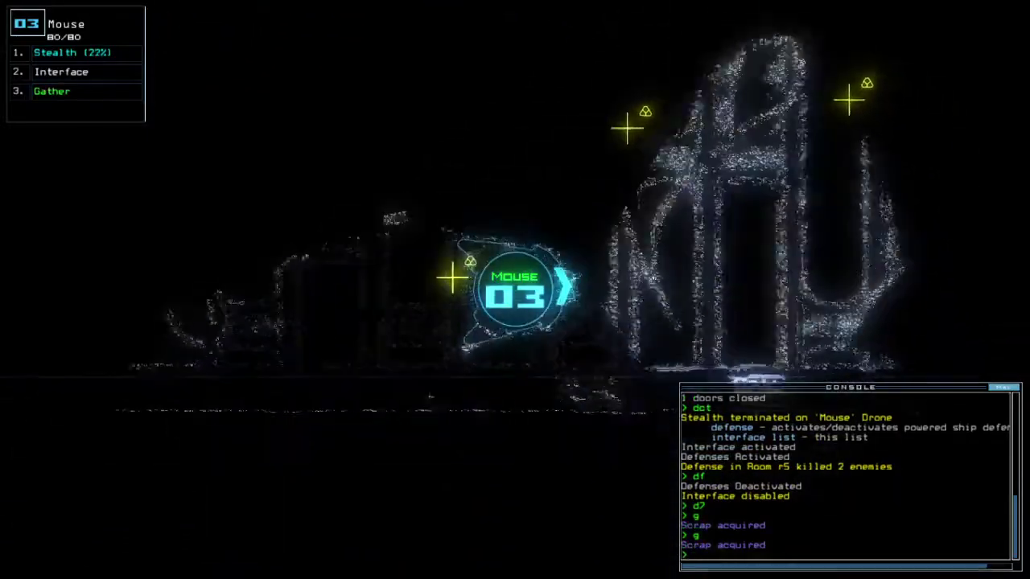
pyautogui.write('back 2')
# - Send Hailey (drone 2) back to r1 and pick up the generator
pyautogui.press('Return')
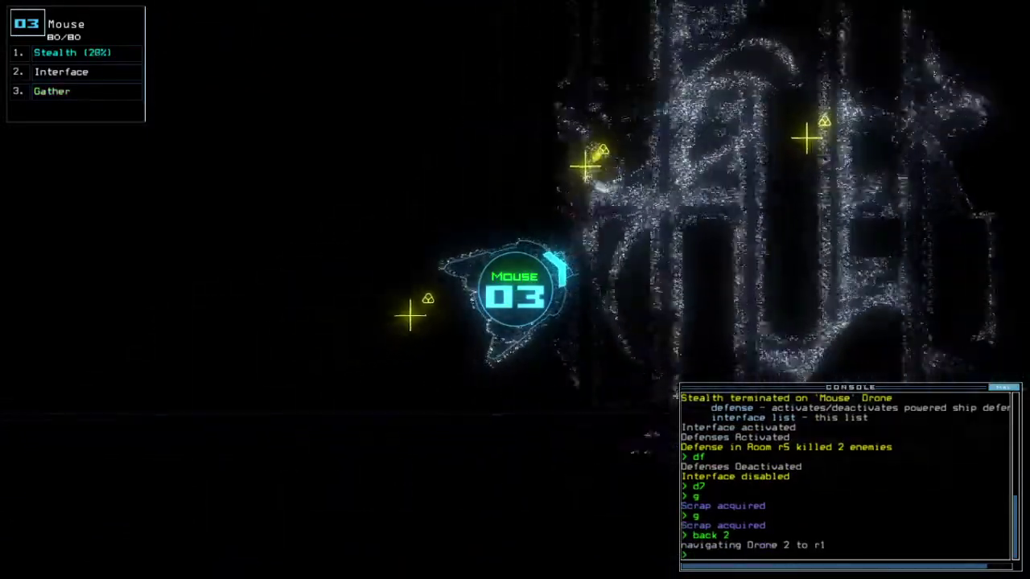
pyautogui.write('g')
pyautogui.press('Return')
pyautogui.press('space')
pyautogui.write('2')
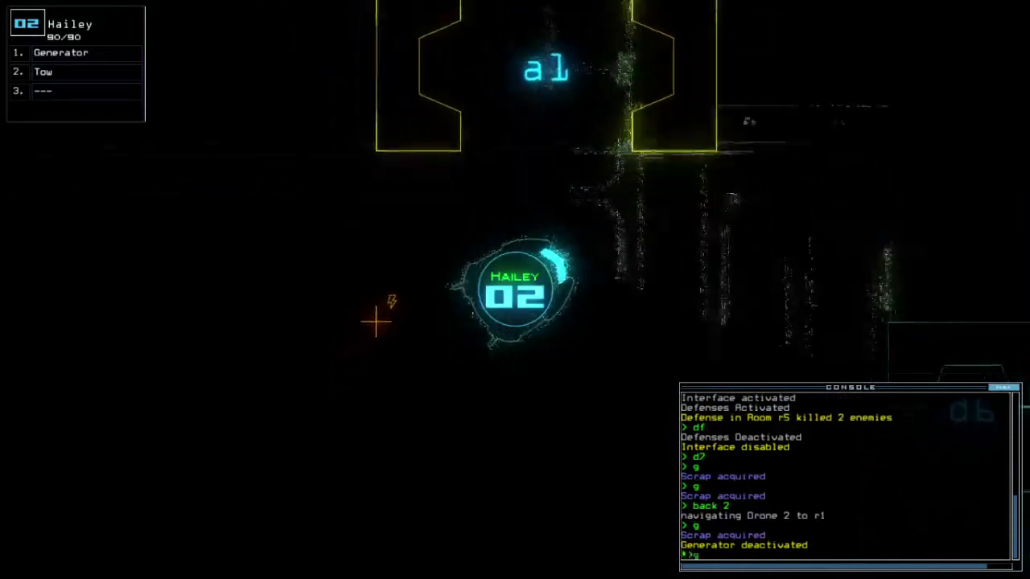
pyautogui.write('enerator')
# - Power the ship with the generator, collect Mouse's remaining scrap, and move it through d8
pyautogui.press('Return')
pyautogui.press('space')
pyautogui.press('3')
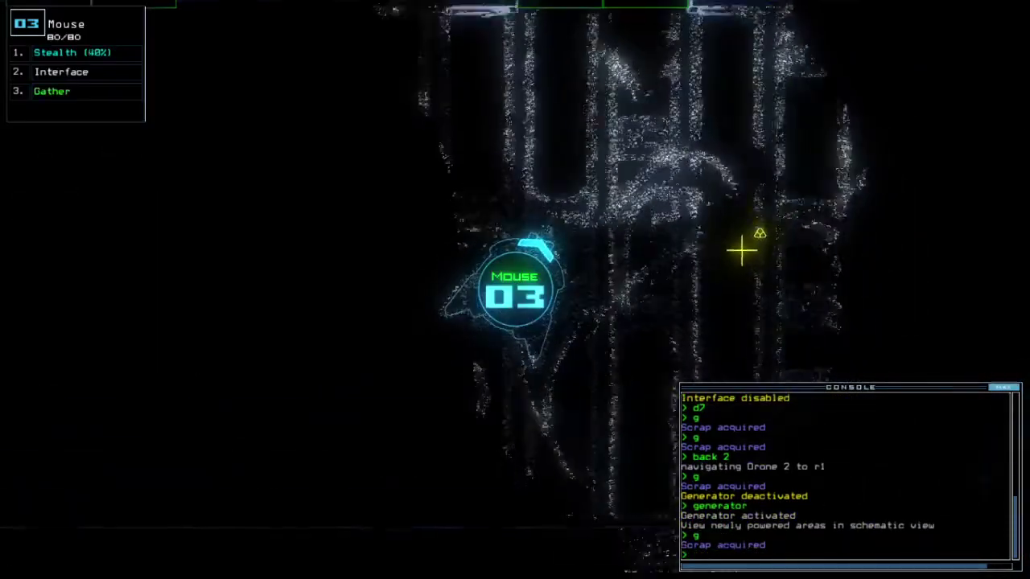
pyautogui.write('g')
pyautogui.press('Return')
pyautogui.write('d8')
pyautogui.press('Return')
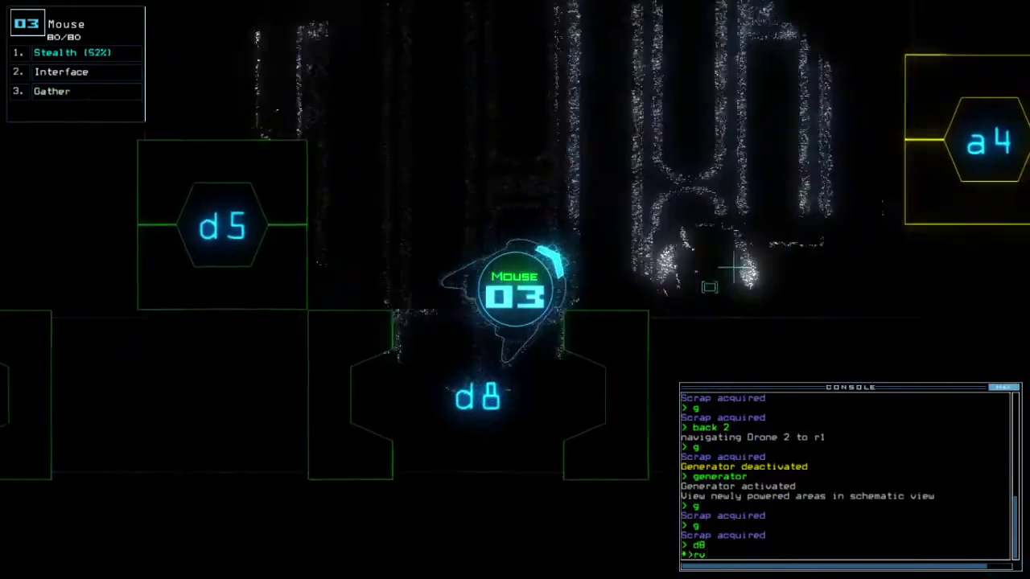
# - Dock Mouse at a4 and open all doors to r1 so the drones board
pyautogui.press('space')
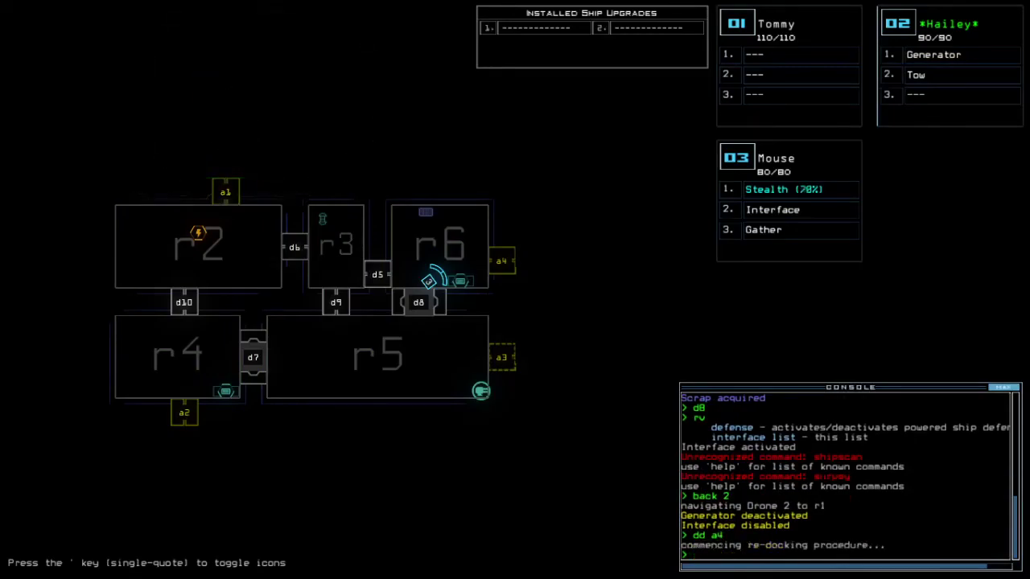
pyautogui.press('space')
pyautogui.write('arr ;')
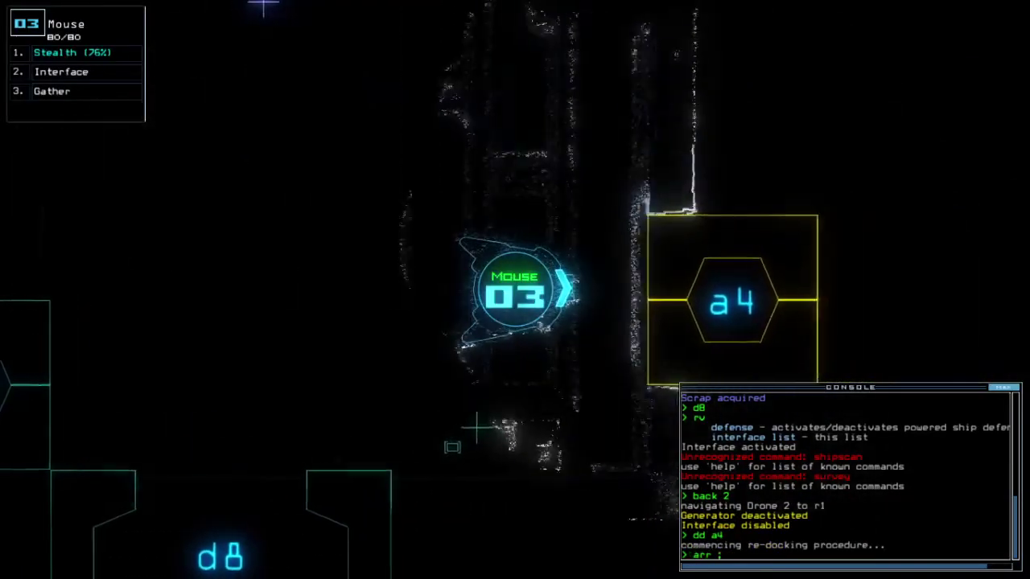
pyautogui.press('Return')
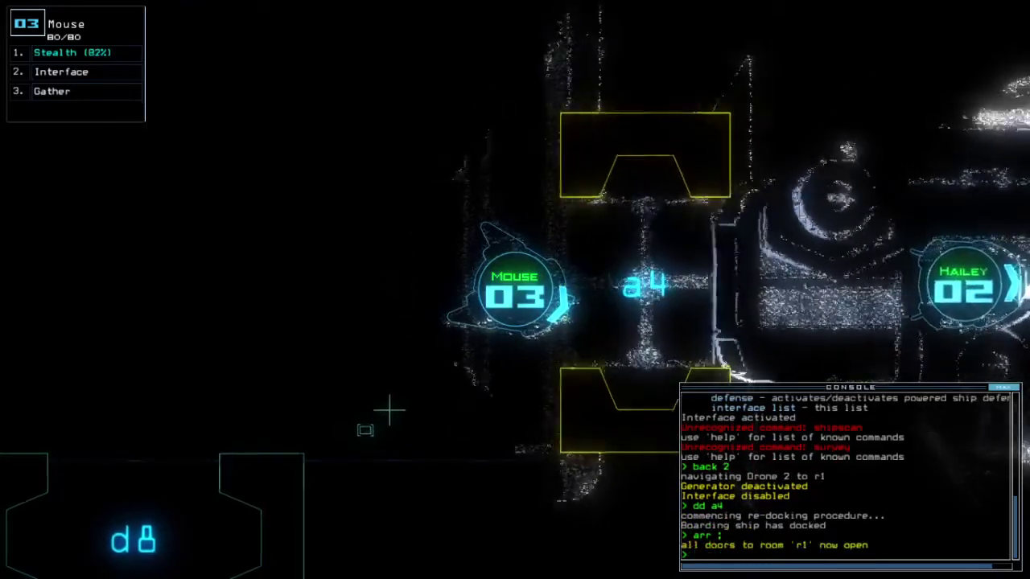
pyautogui.press('space')
pyautogui.press('space')
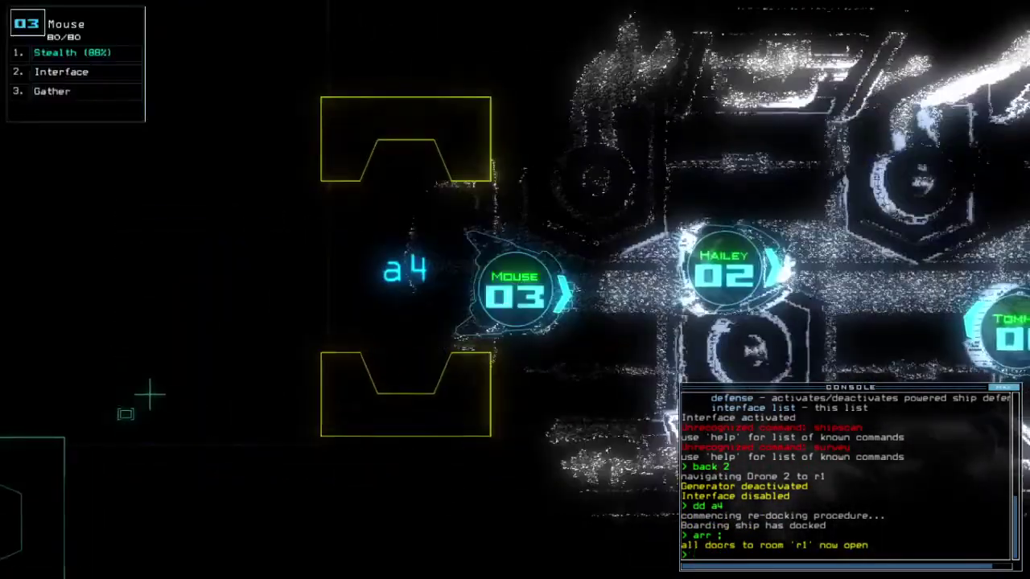
pyautogui.write('out')
# - End the mission with a 690 score and view the friends daily leaderboard
pyautogui.press('Return')
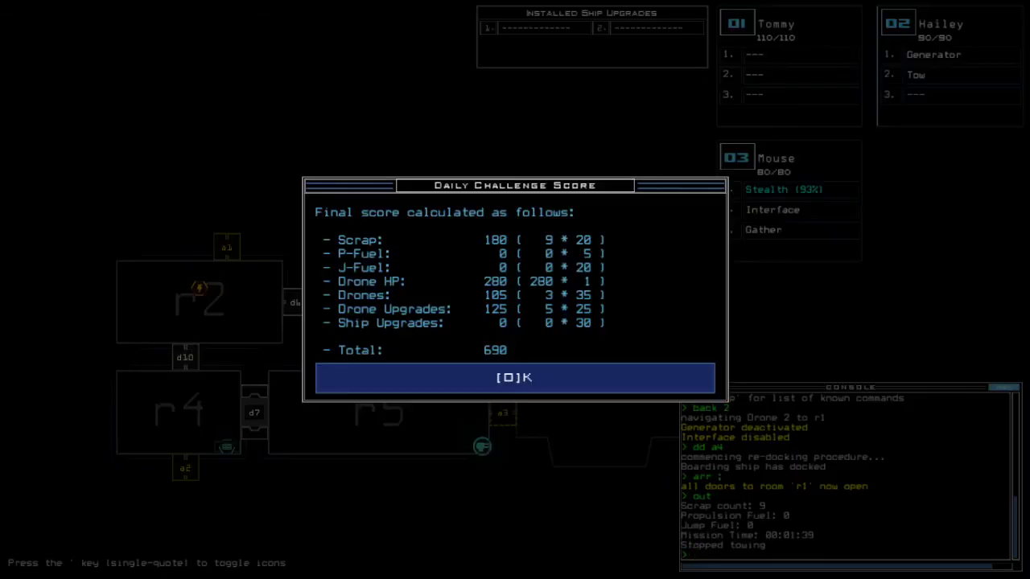
pyautogui.press('Return')
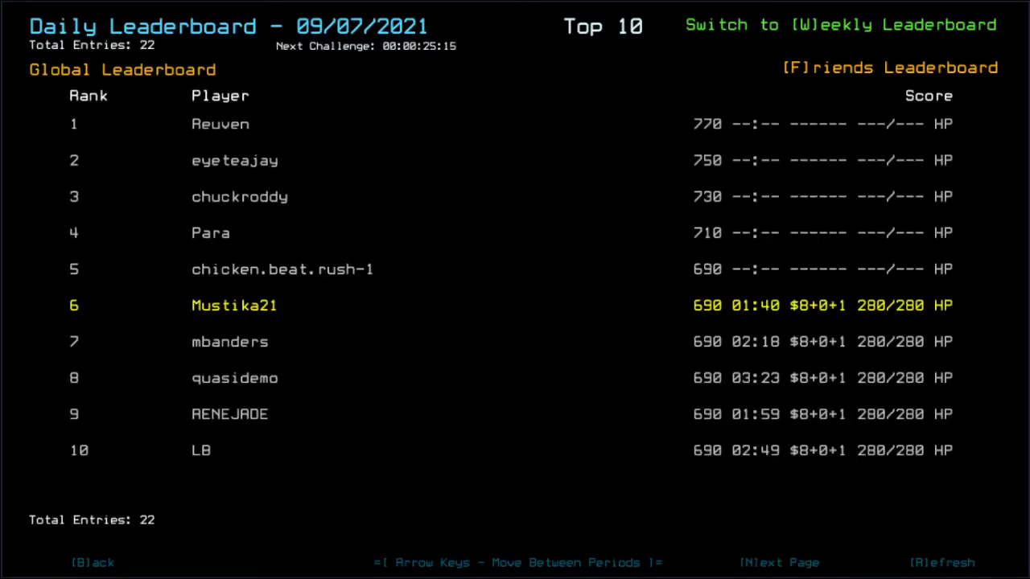
pyautogui.press('f')
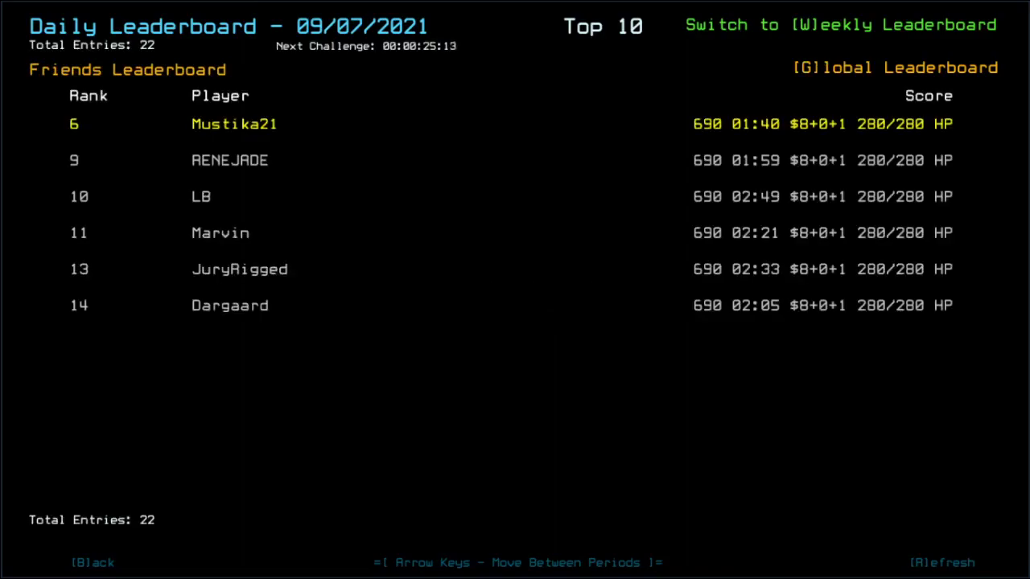